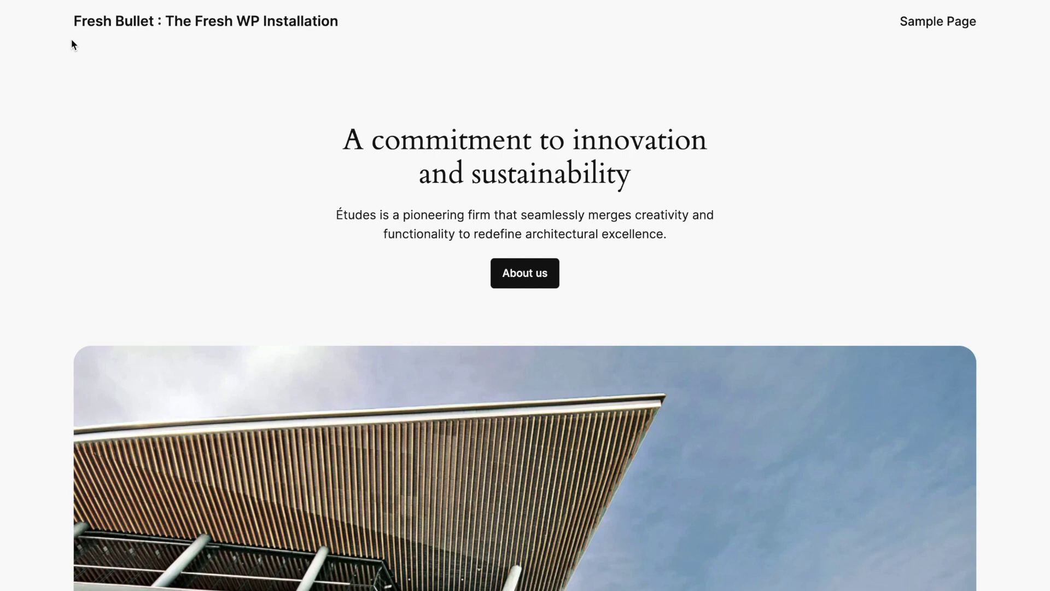
Go from the Fresh Bullet front page to its wp-admin login page
drag(61, 21, 337, 21)
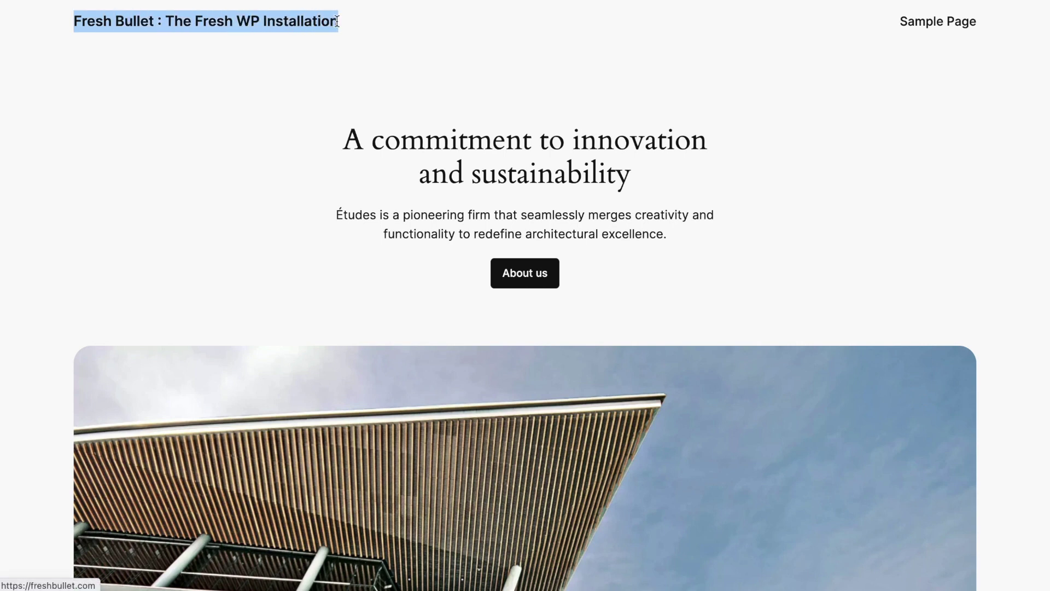
click(356, 52)
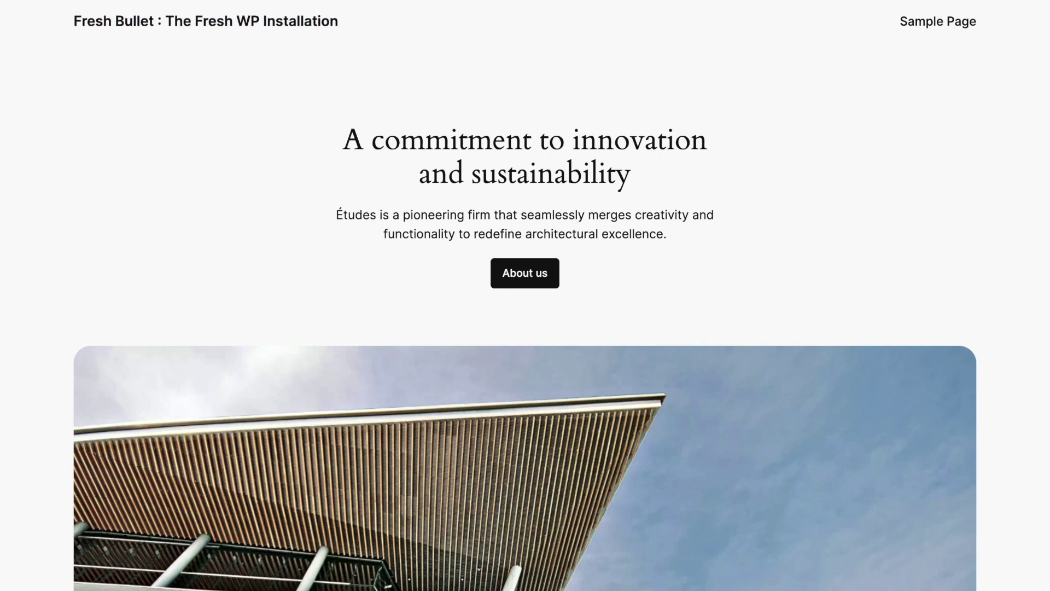
key(Return)
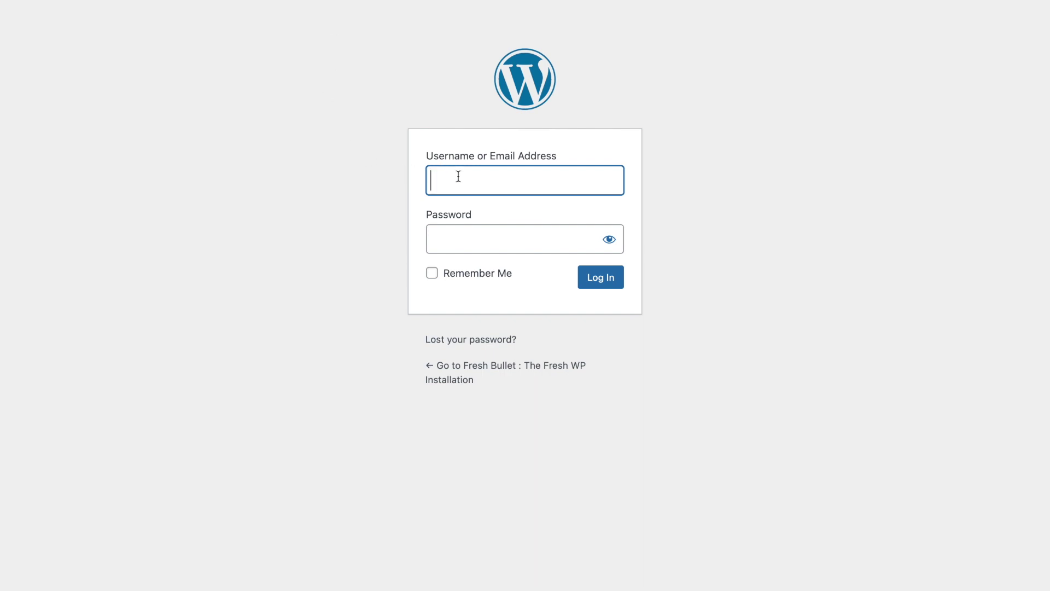
Log in with the admin username and password, then go to Plugins > Add New Plugin
text(halim)
key(Tab)
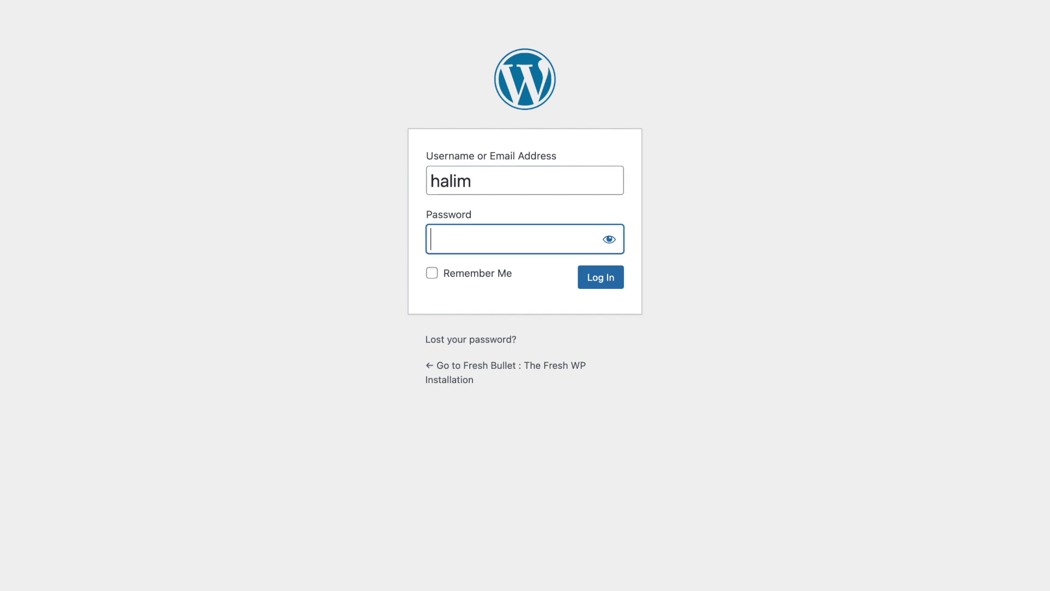
text(*********)
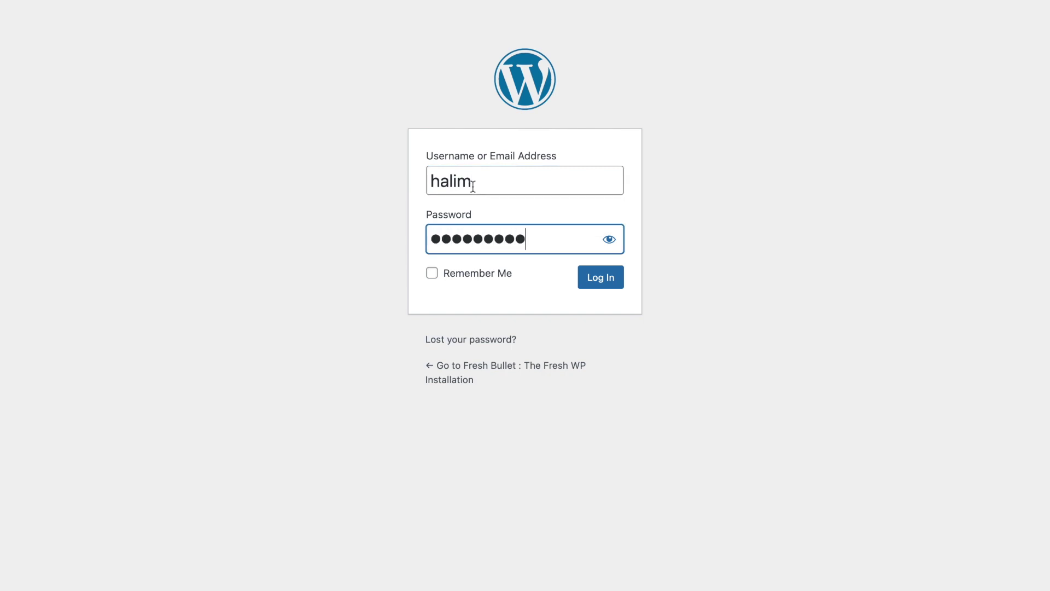
click(608, 287)
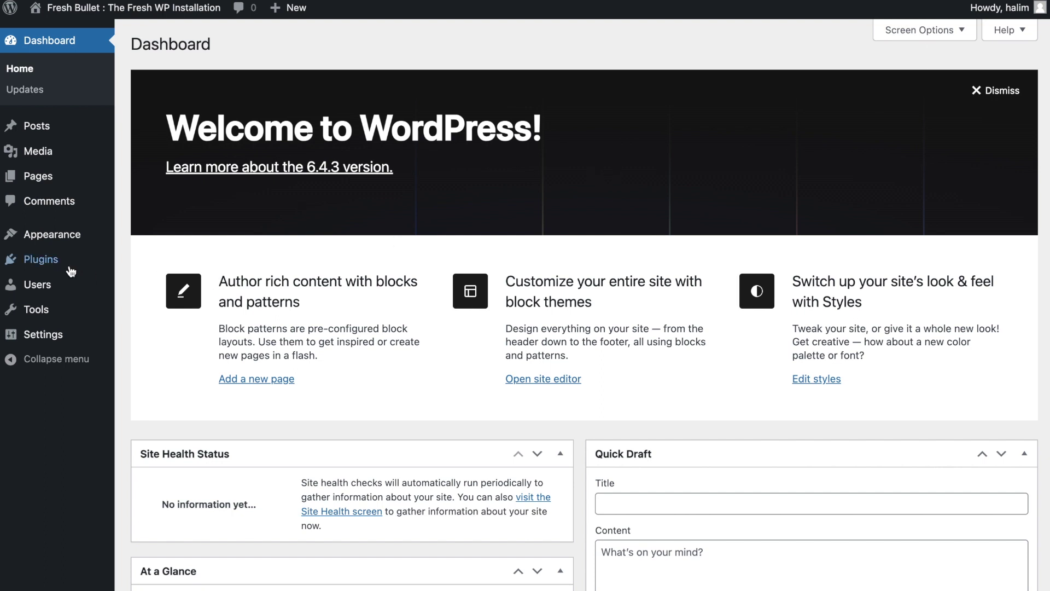
mouse_move(64, 268)
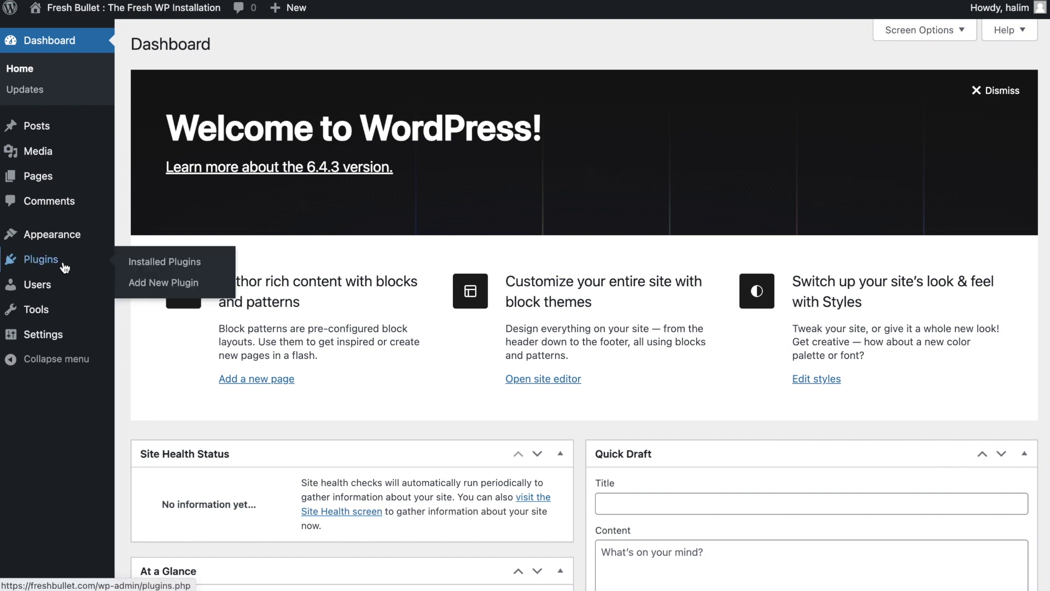
click(170, 286)
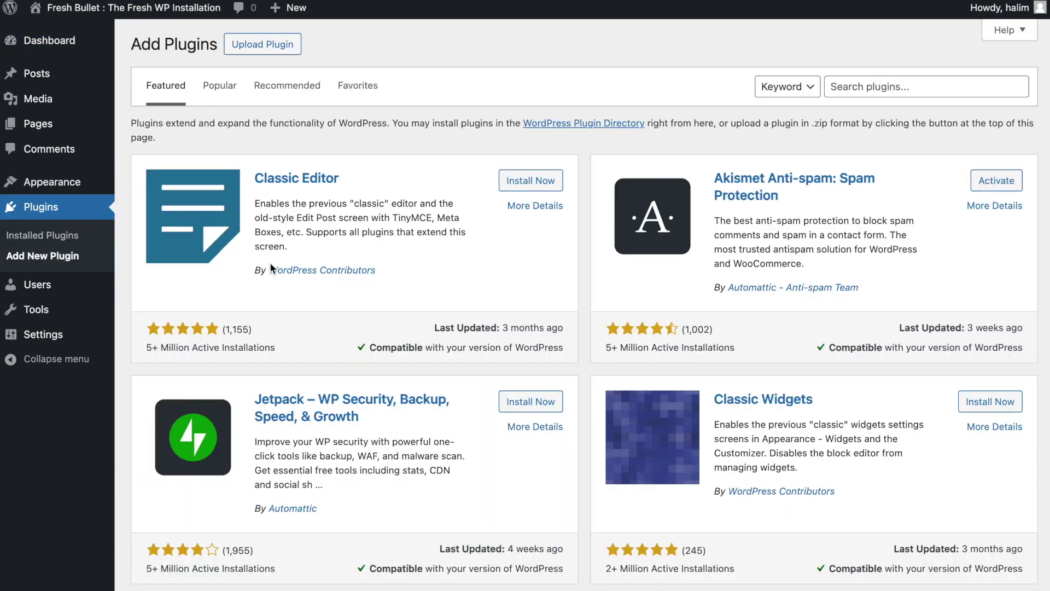
Upload gpt-to-wp-latest.zip, install it, and activate the GPT to WP plugin
click(272, 51)
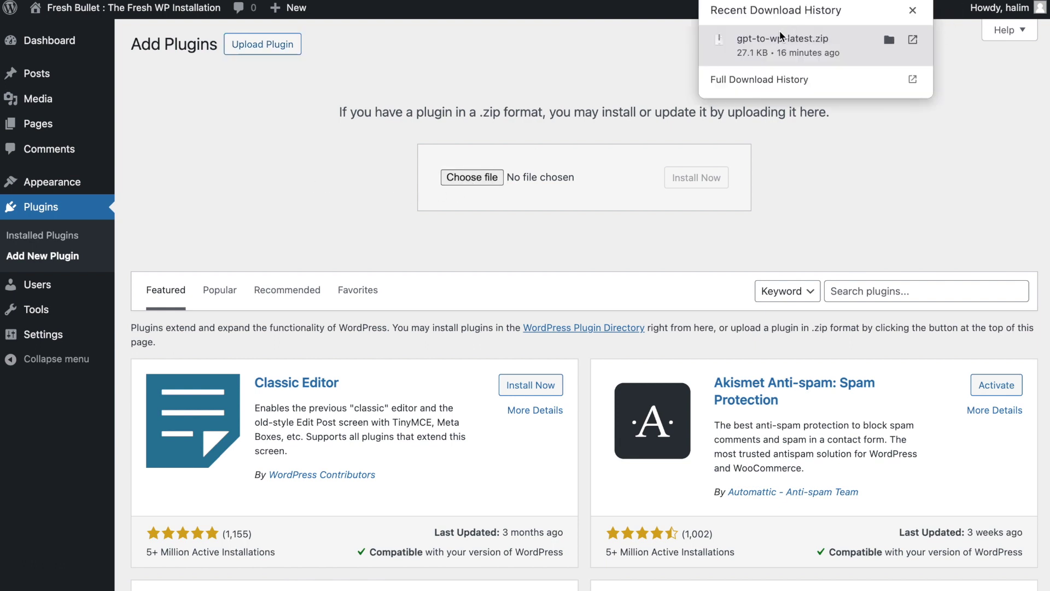
drag(780, 39, 490, 178)
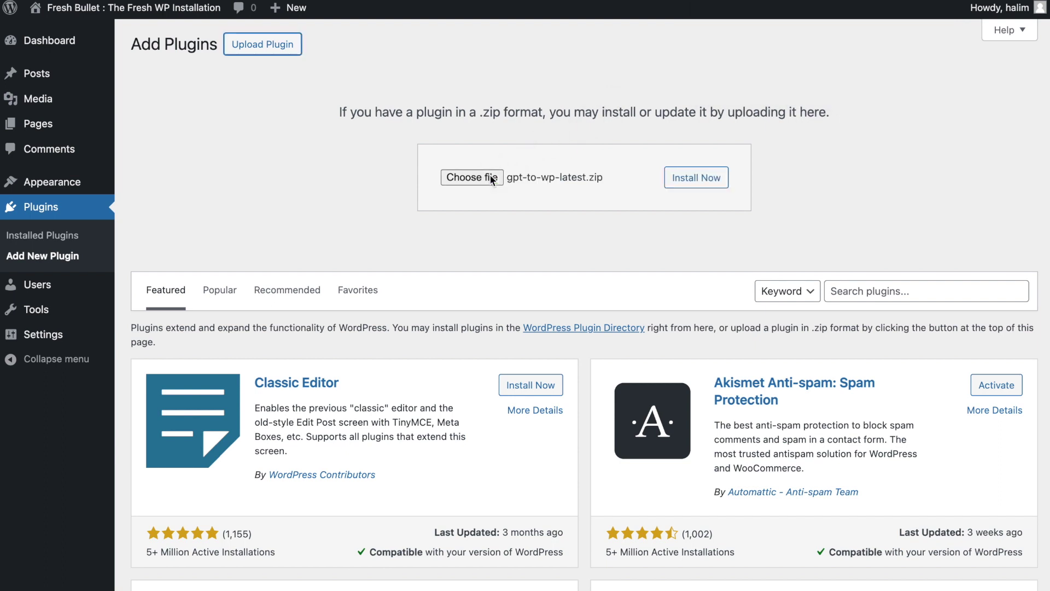
click(681, 181)
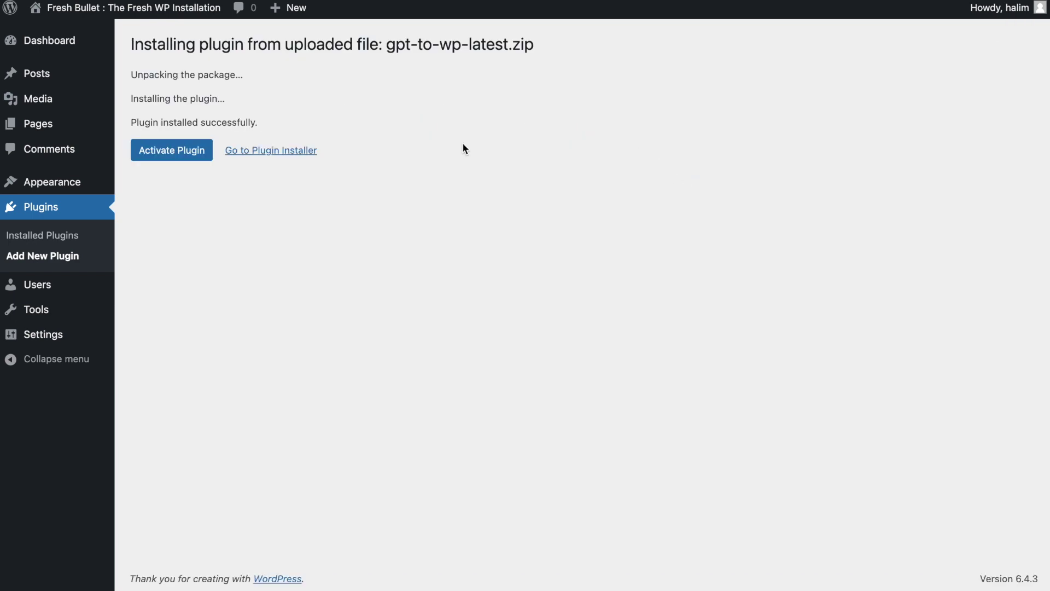
click(191, 156)
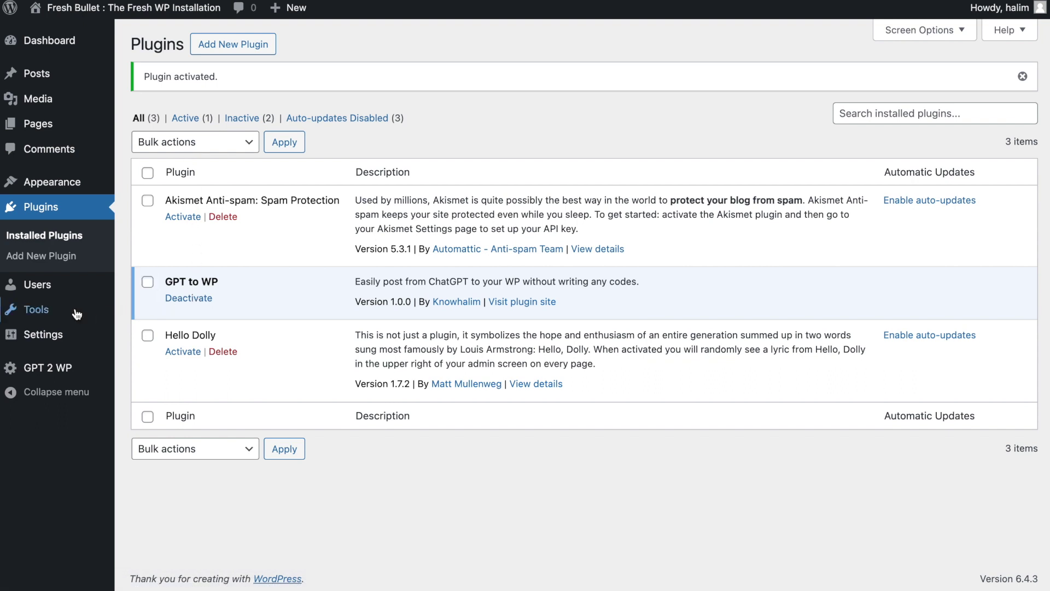
In GPT to WP settings, fill in the suggested email and request an API key
click(48, 367)
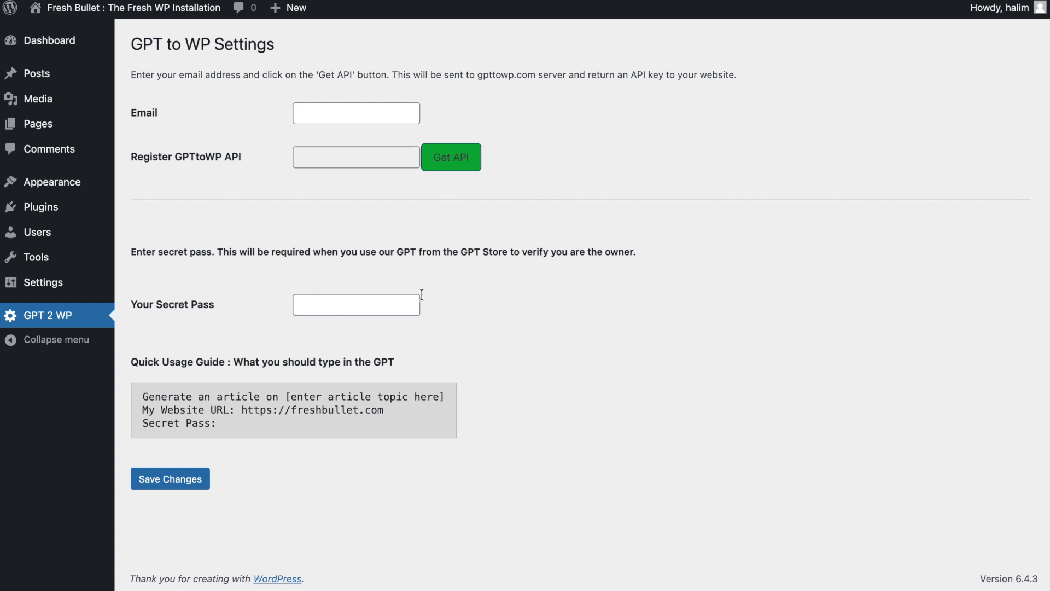
click(366, 119)
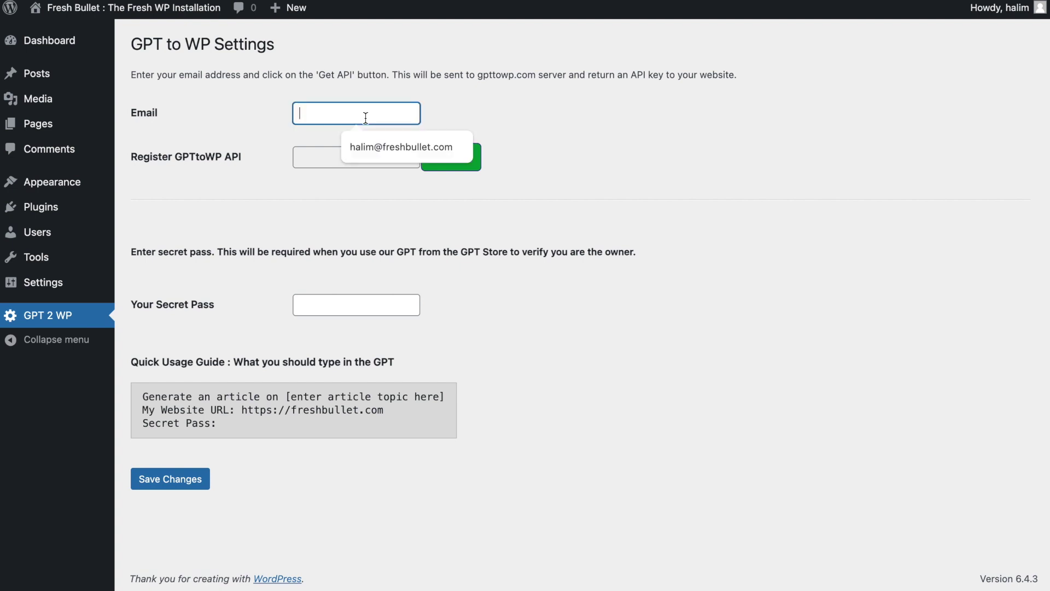
click(369, 147)
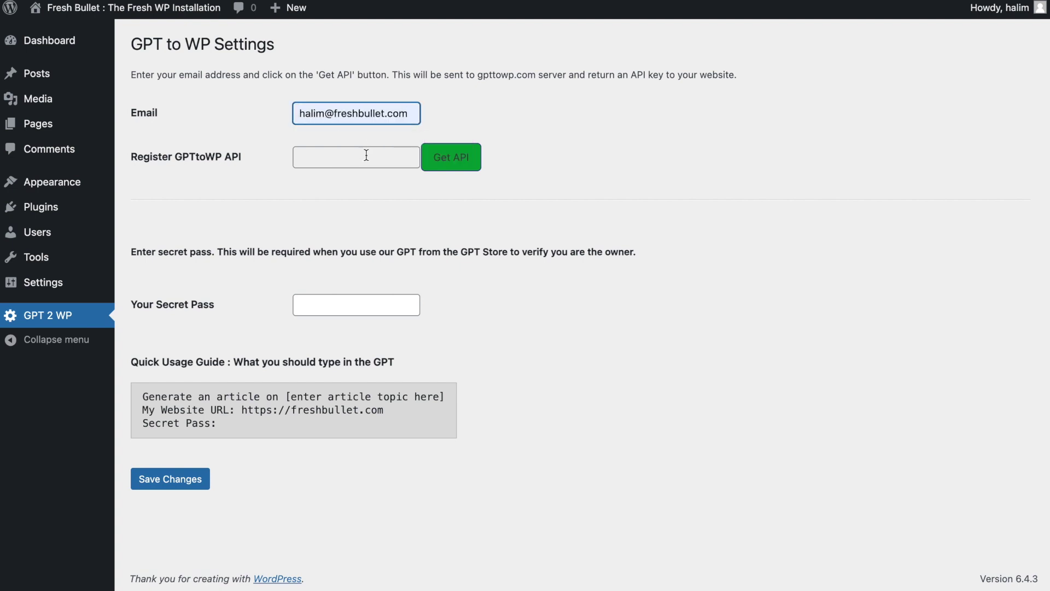
click(456, 158)
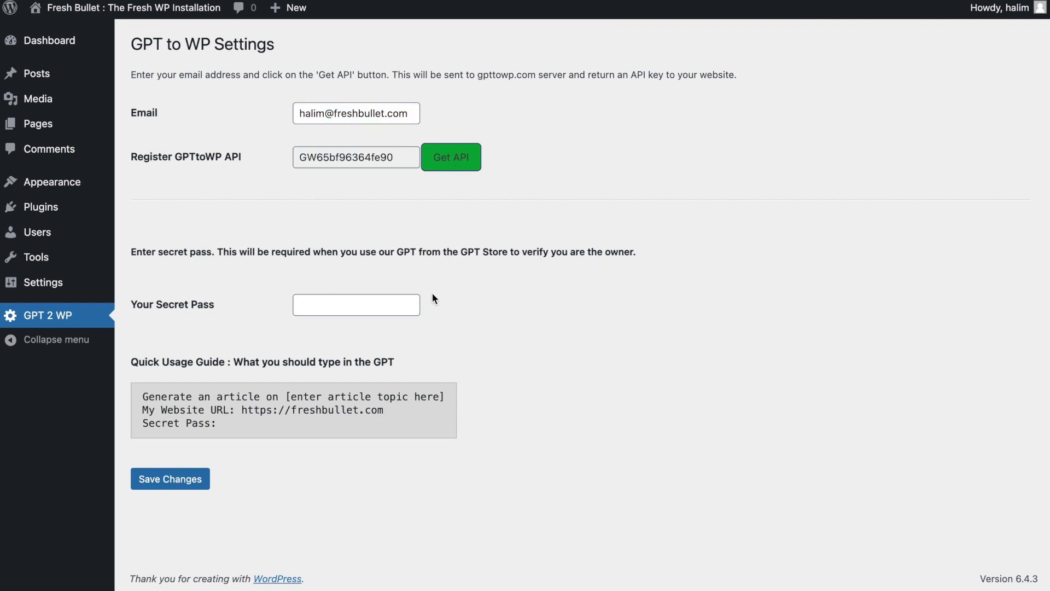
Fill in and save the secret pass, then select the Quick Usage Guide text
click(390, 307)
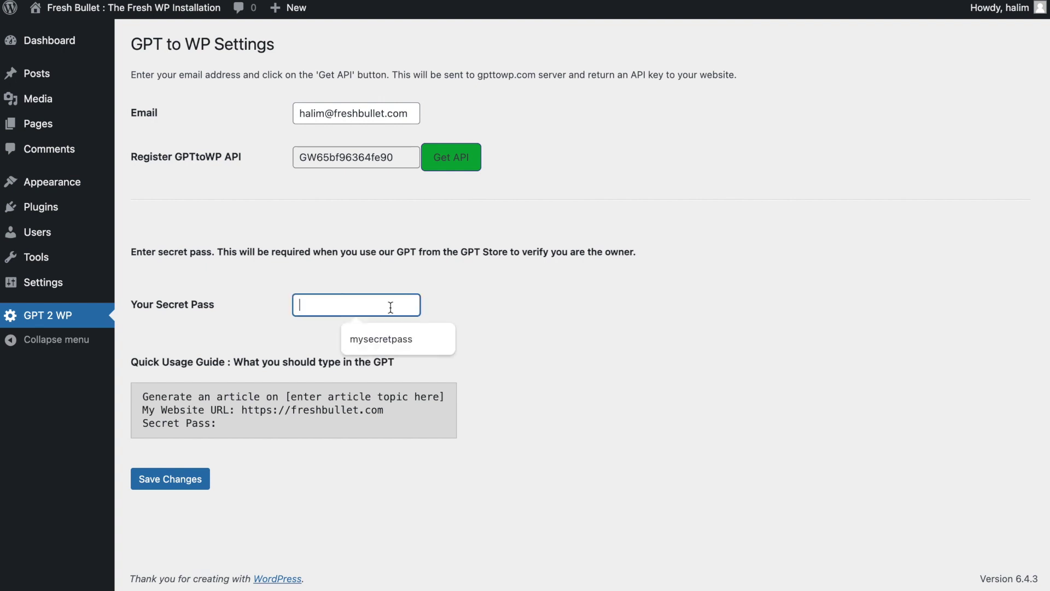
click(386, 340)
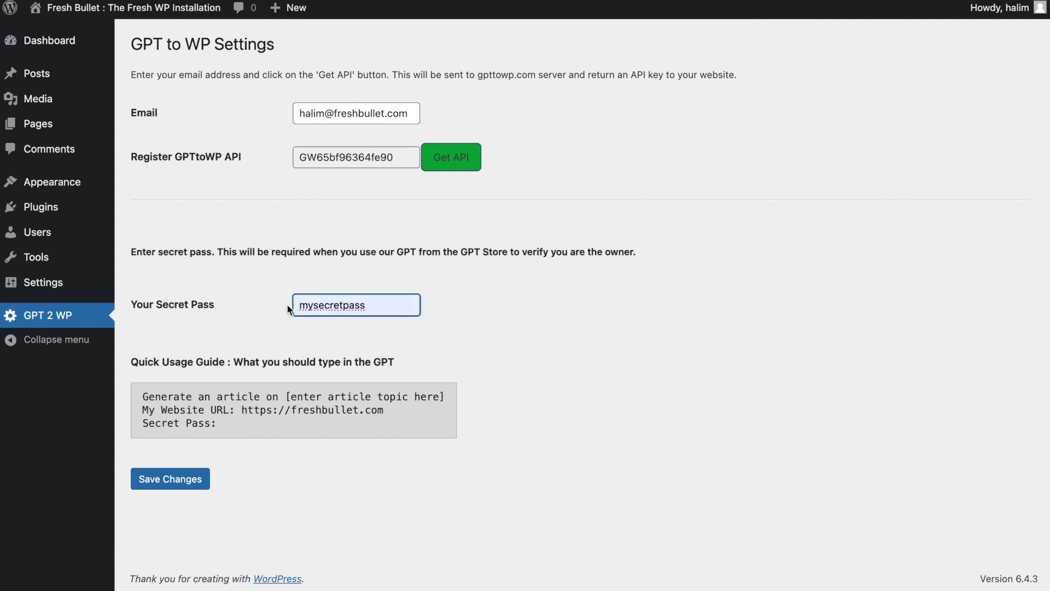
click(170, 485)
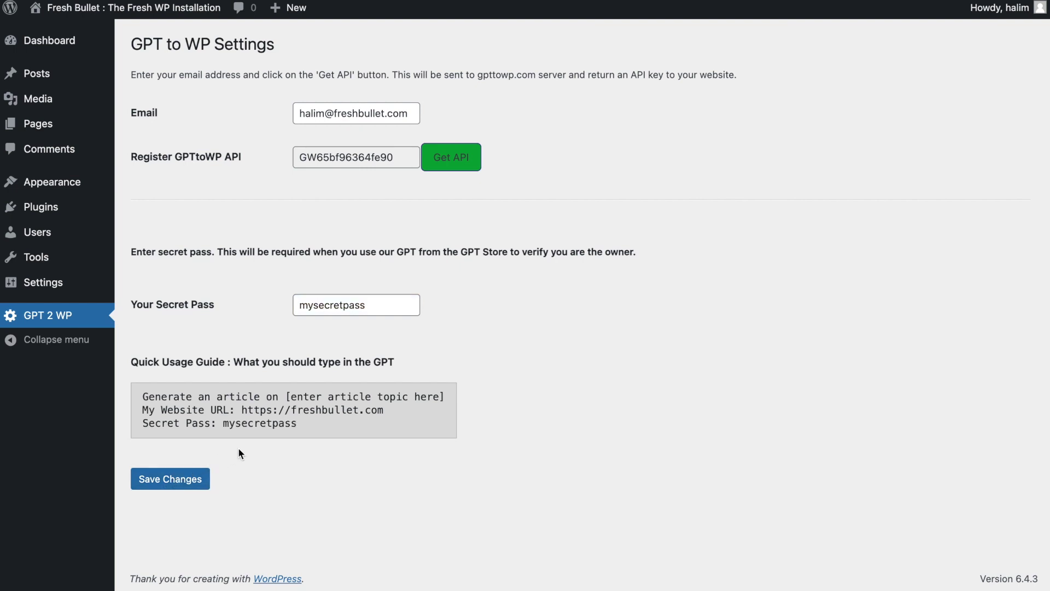
drag(302, 425, 144, 397)
key(ctrl+c)
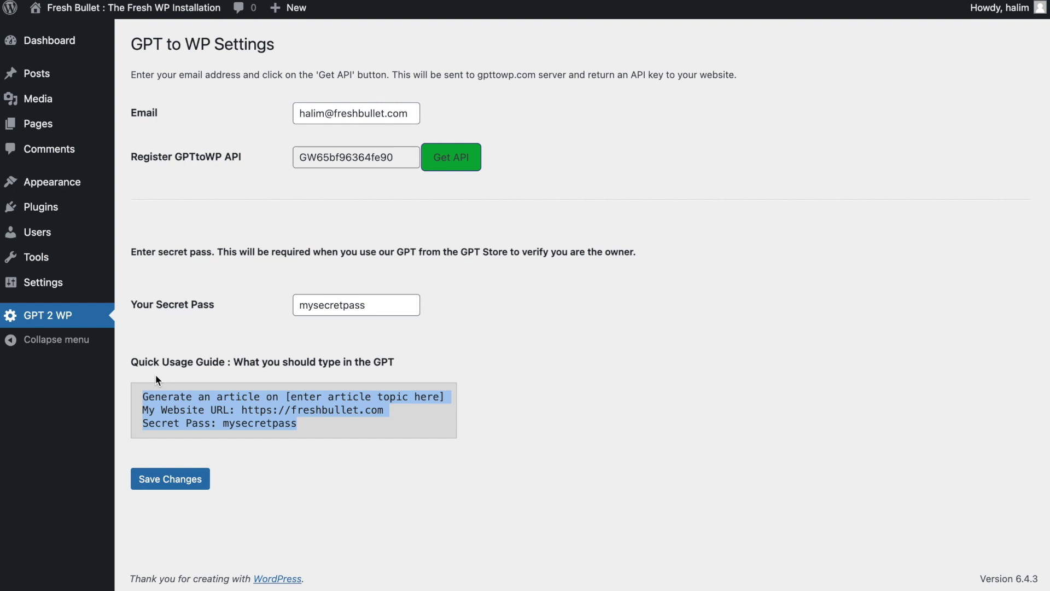
click(158, 380)
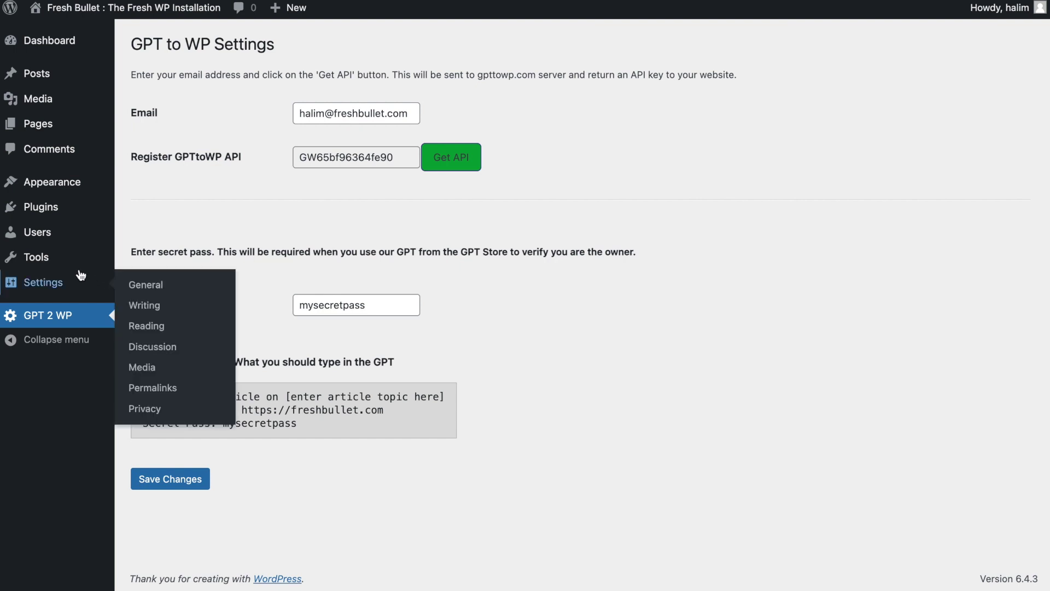
Set the permalink structure to Post name under Settings > Permalinks and save
mouse_move(70, 262)
mouse_move(70, 283)
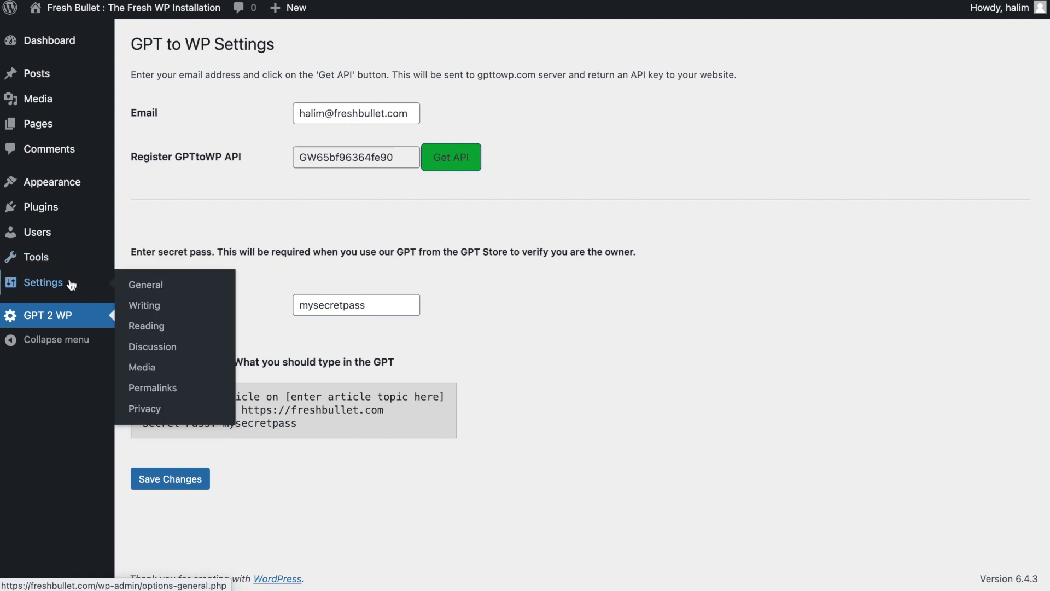
click(156, 388)
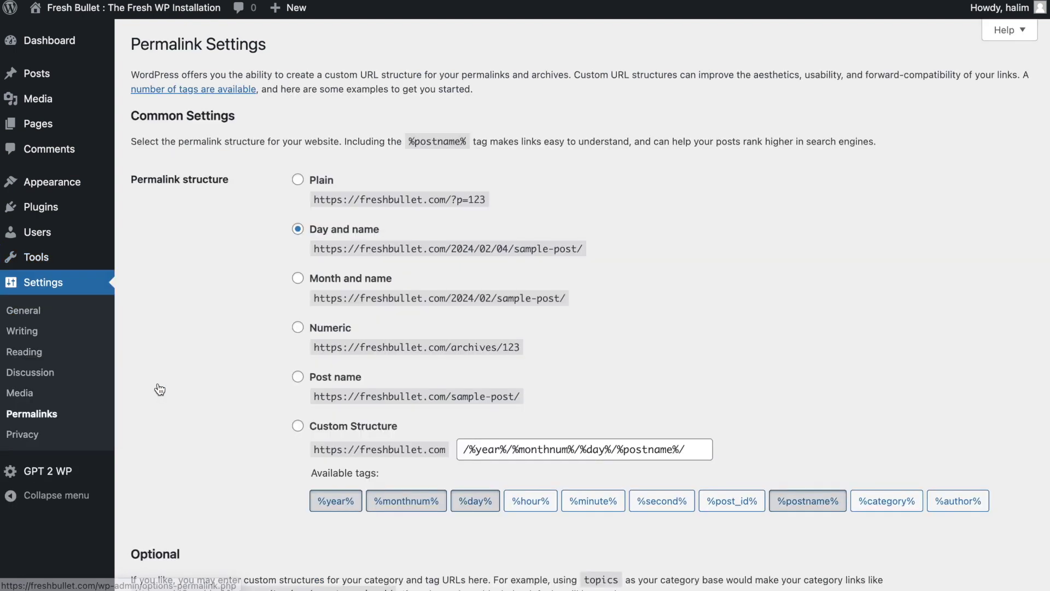
click(297, 376)
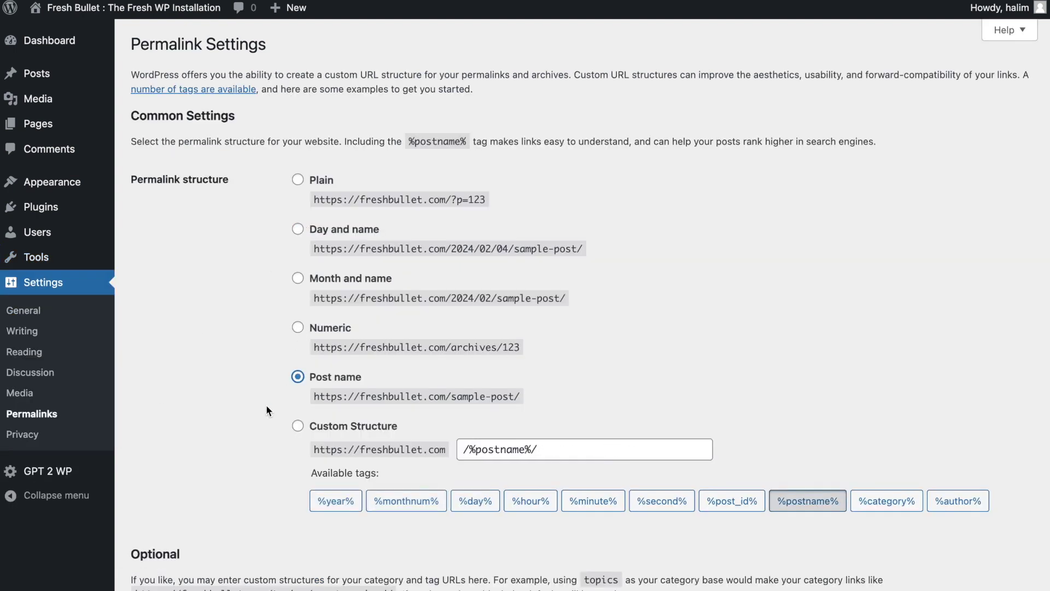
scroll(257, 416, down, 4)
click(170, 514)
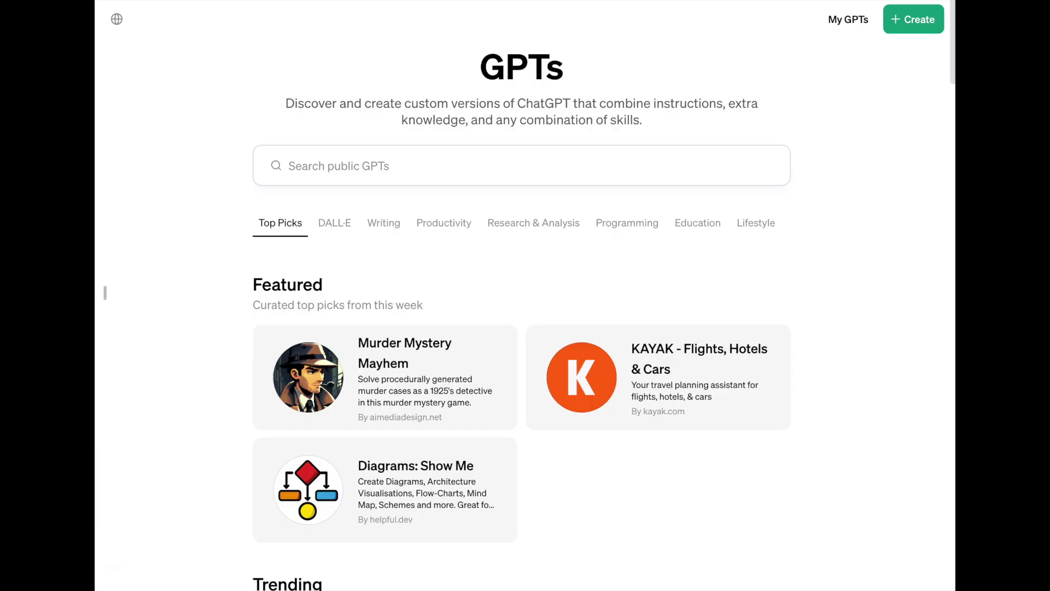
Search the public GPTs for 'WP GPT poster'
click(334, 155)
text(W)
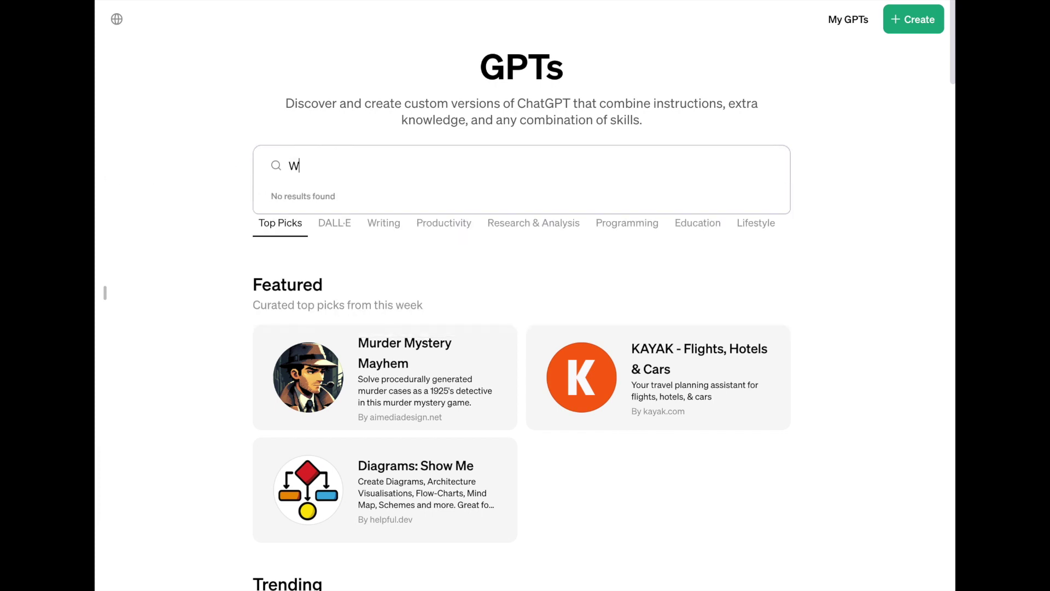
text(P GPT)
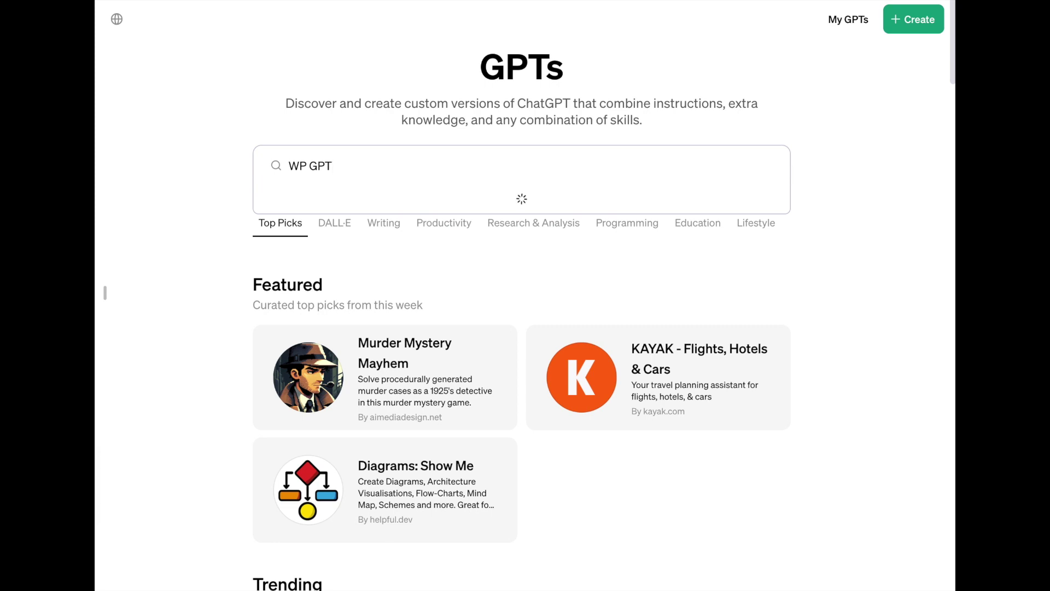
text( poster)
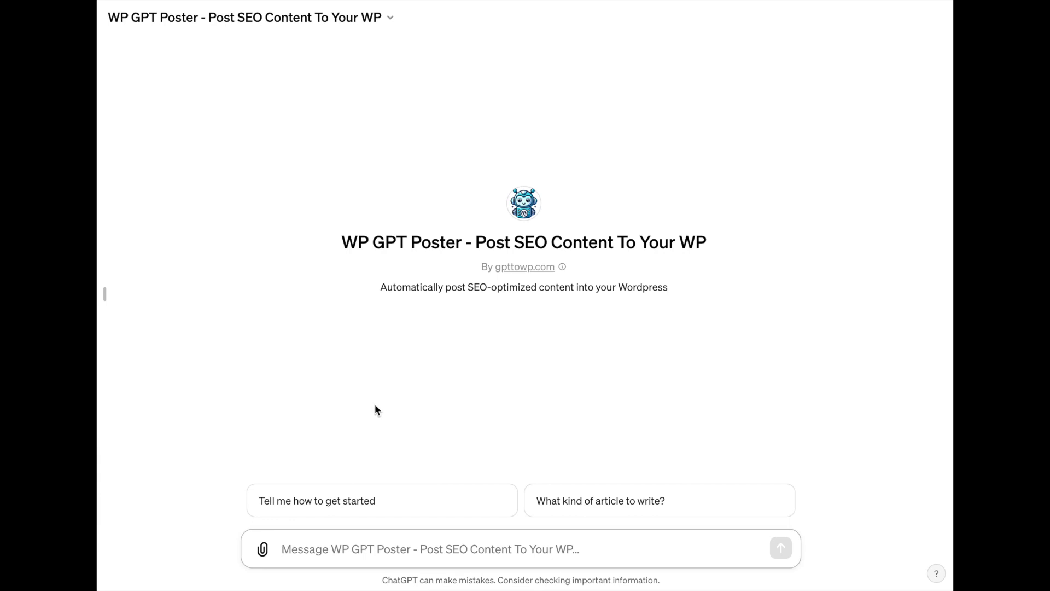
Send the pasted usage-guide prompt with topic 'how berries is good for skincare', allowing the GPT to post
click(340, 552)
key(ctrl+v)
drag(524, 514, 400, 512)
text(how b)
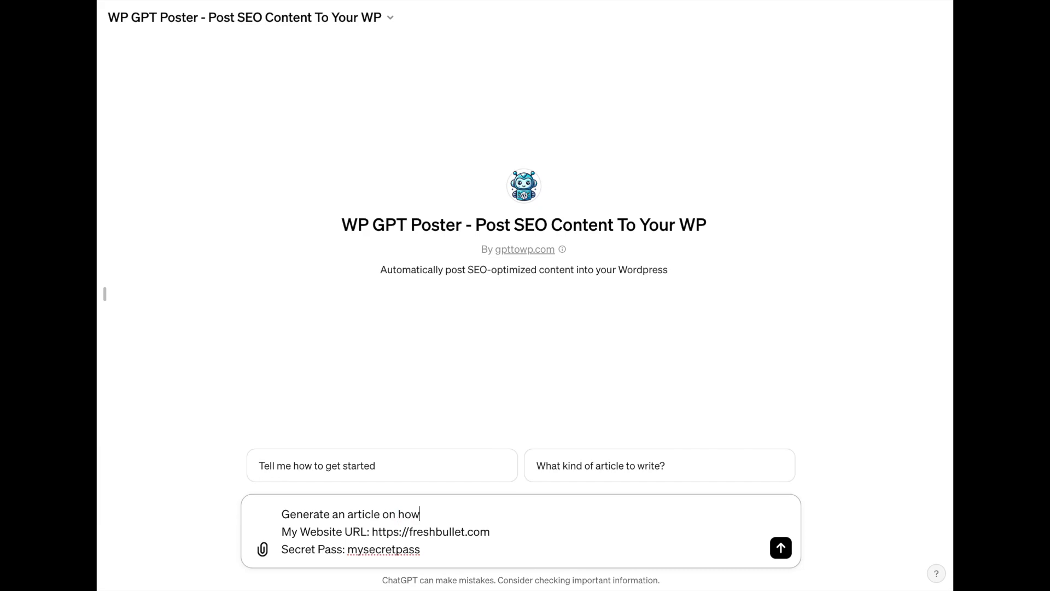
text(erries )
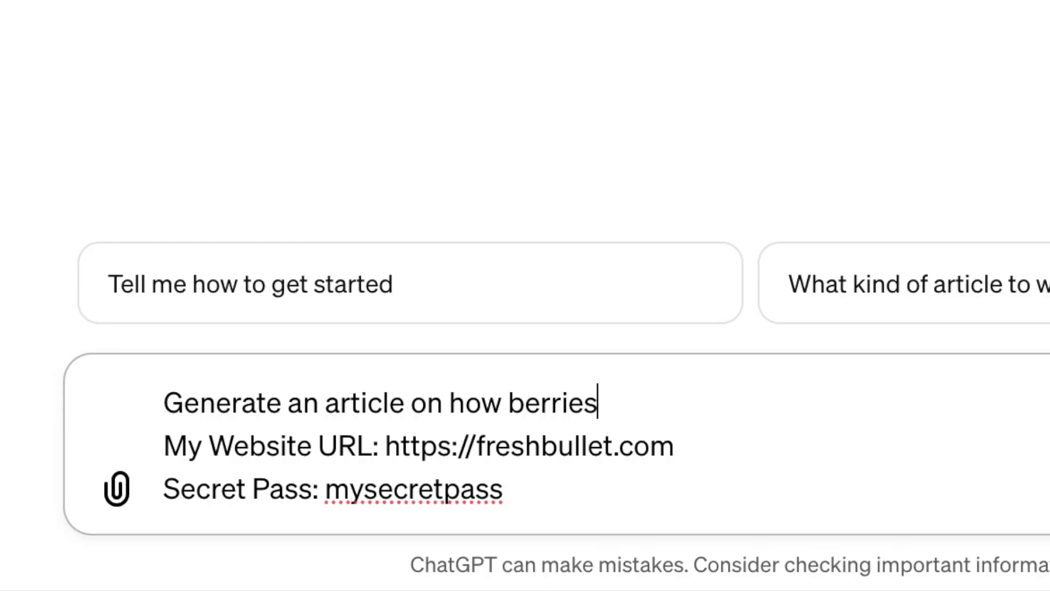
text(is good for)
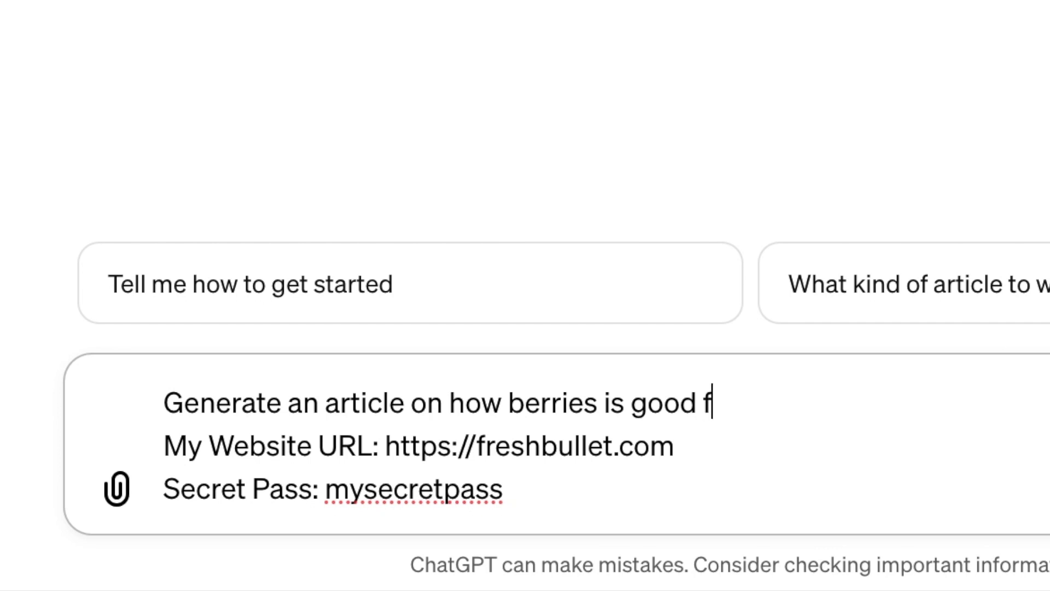
text( skincare)
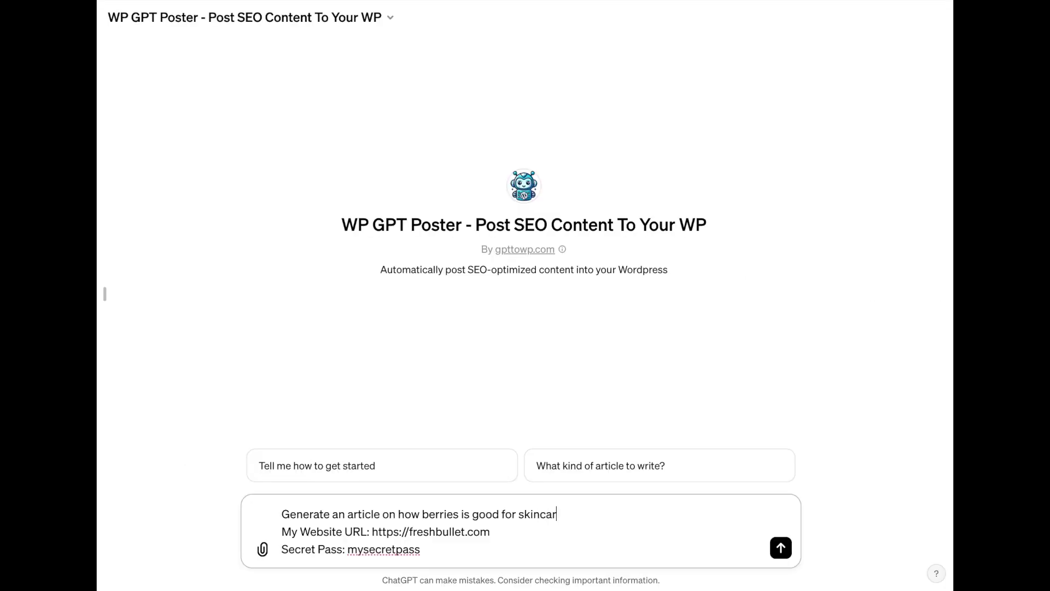
key(Return)
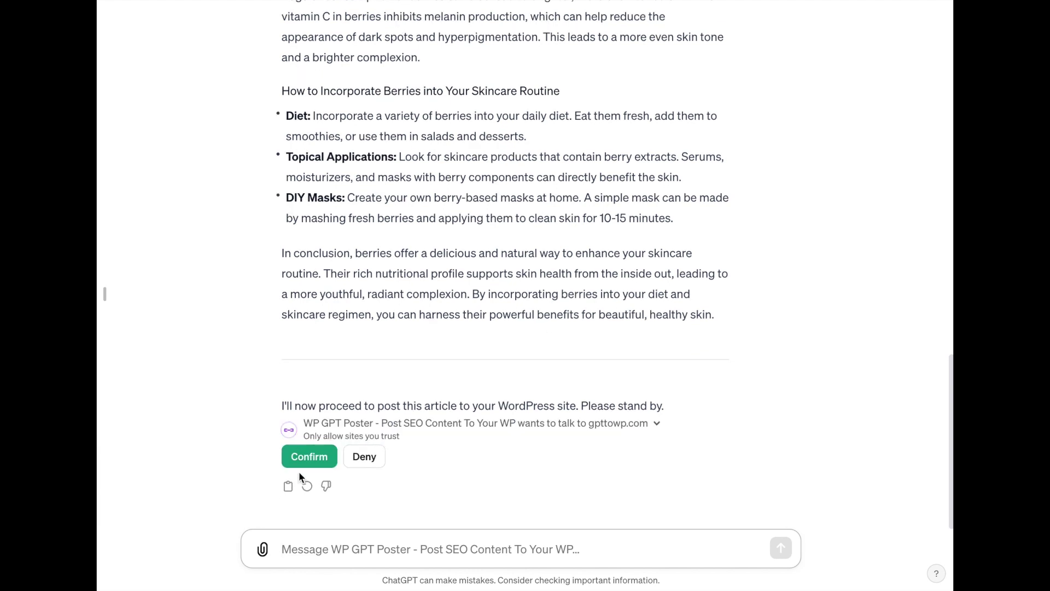
click(298, 457)
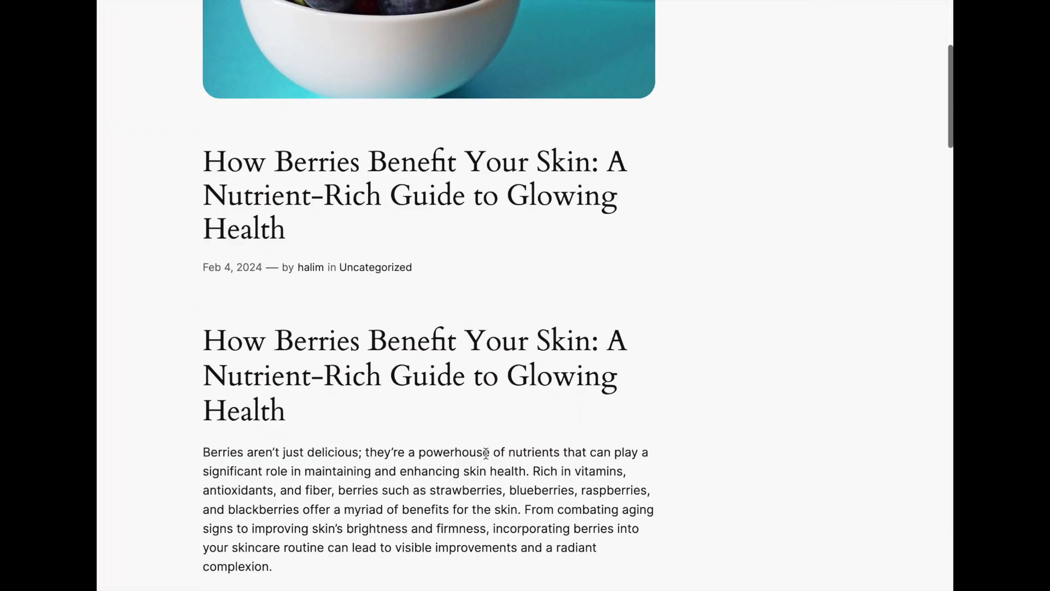
scroll(485, 454, down, 11)
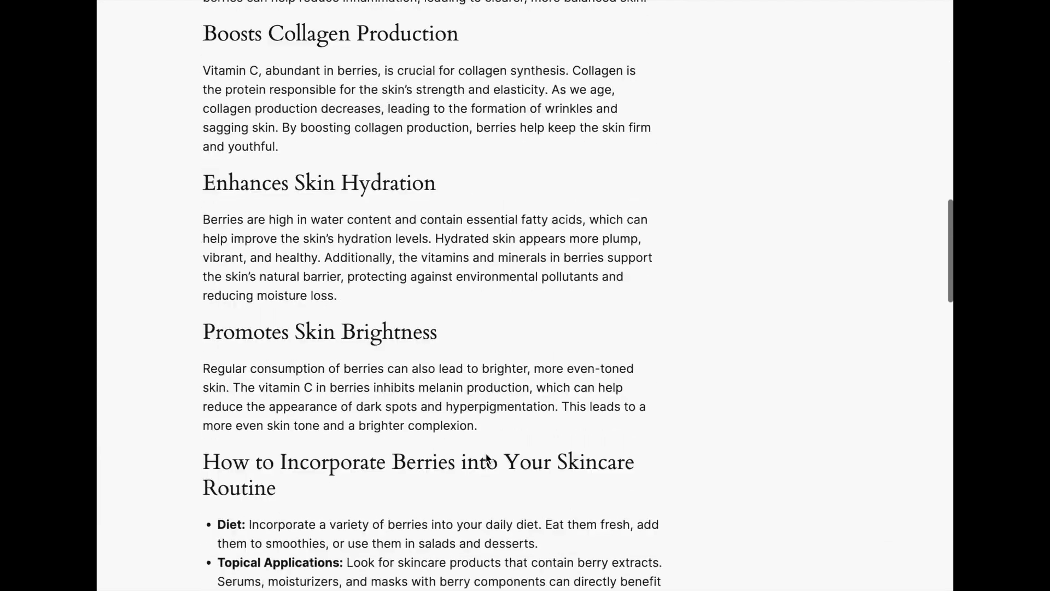